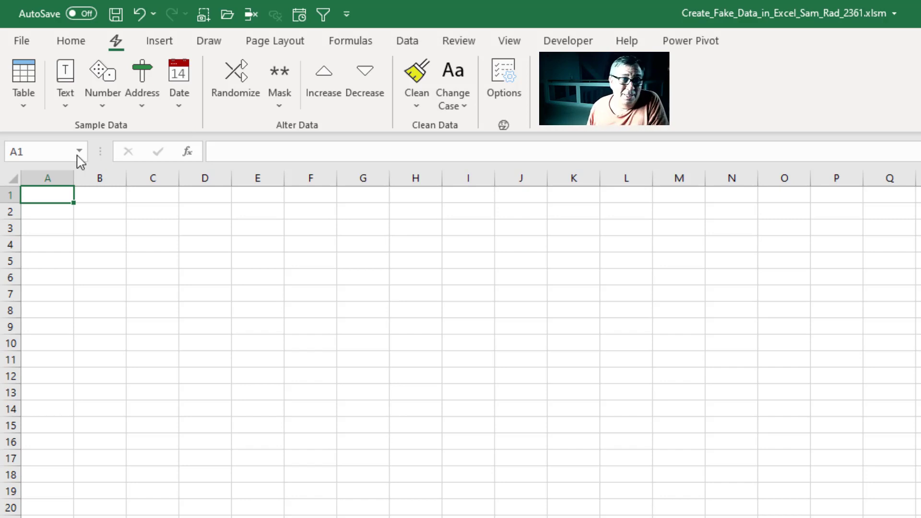
Insert a generated Sales sample table at A1.
left_click(28, 112)
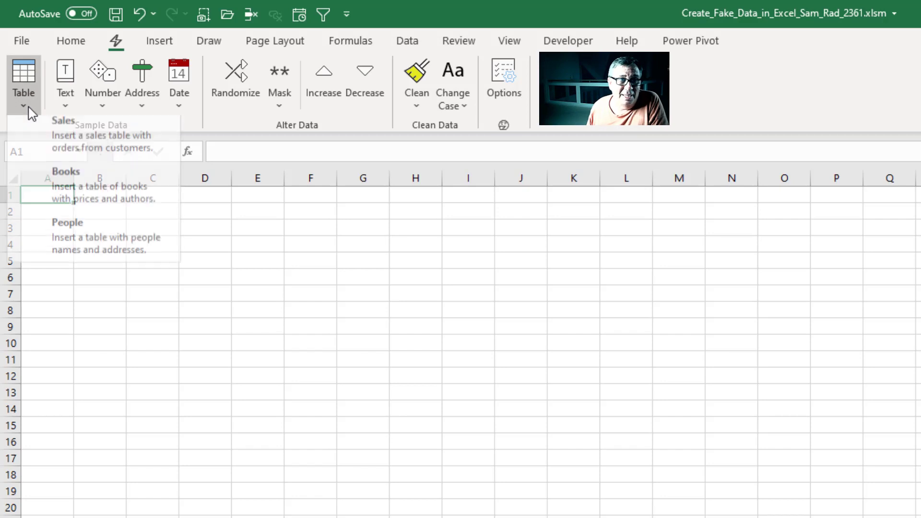
left_click(53, 134)
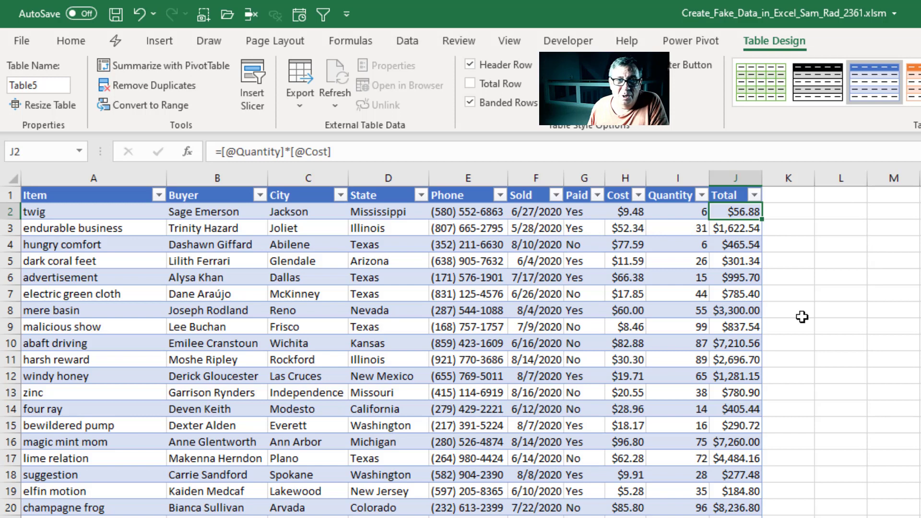
scroll(803, 319, "down", 8)
scroll(805, 322, "up", 8)
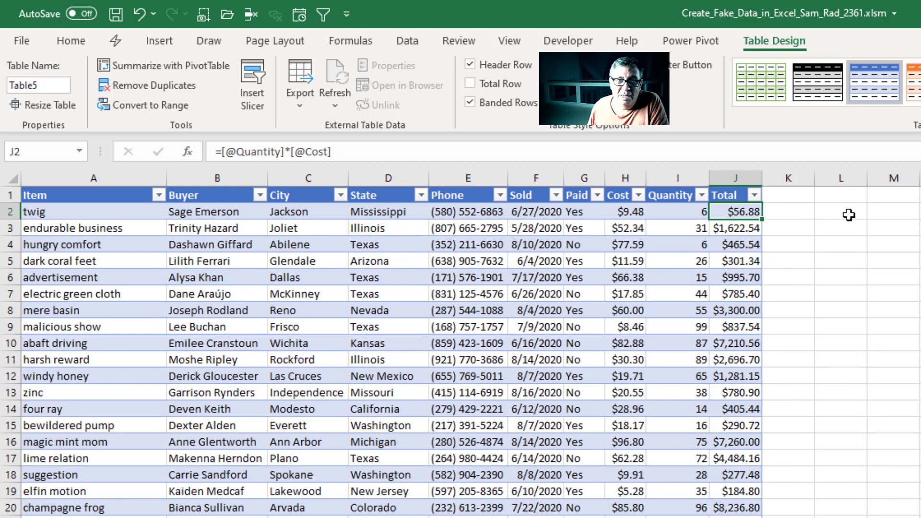
Insert a generated Books sample table starting at cell L1.
left_click(847, 192)
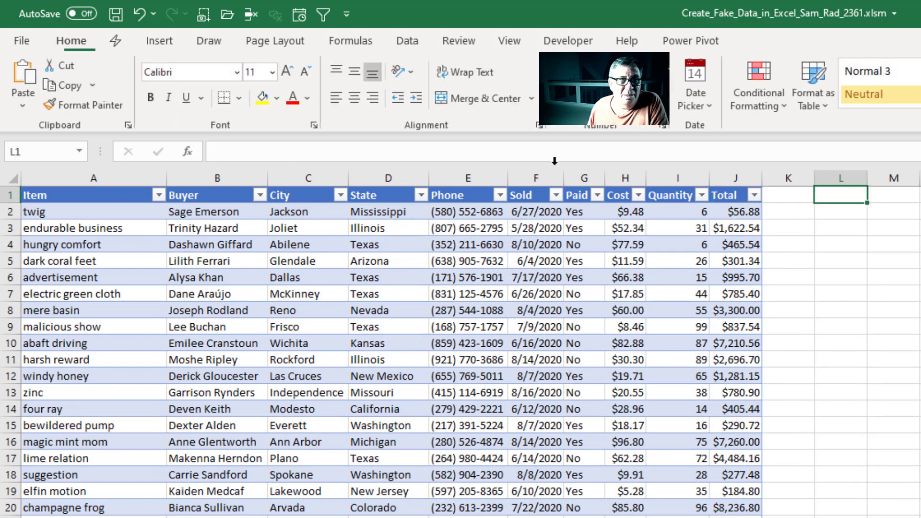
left_click(116, 43)
left_click(24, 84)
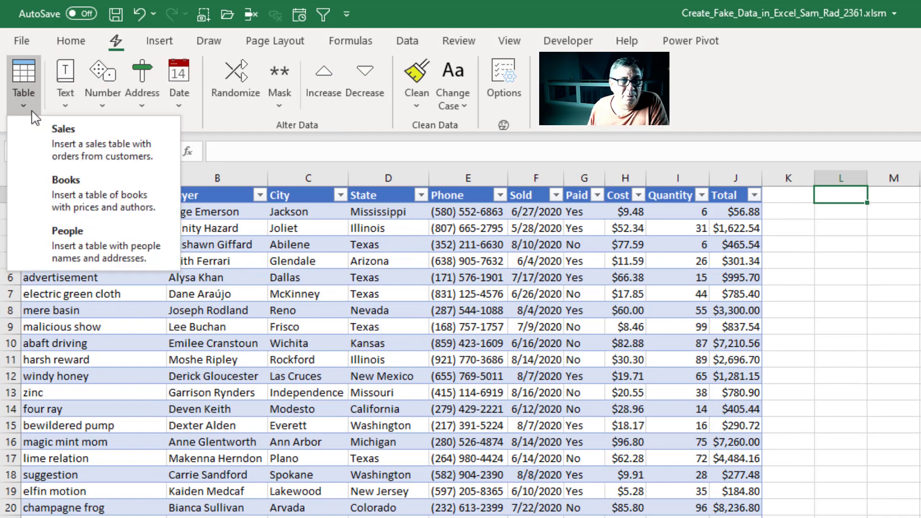
left_click(68, 181)
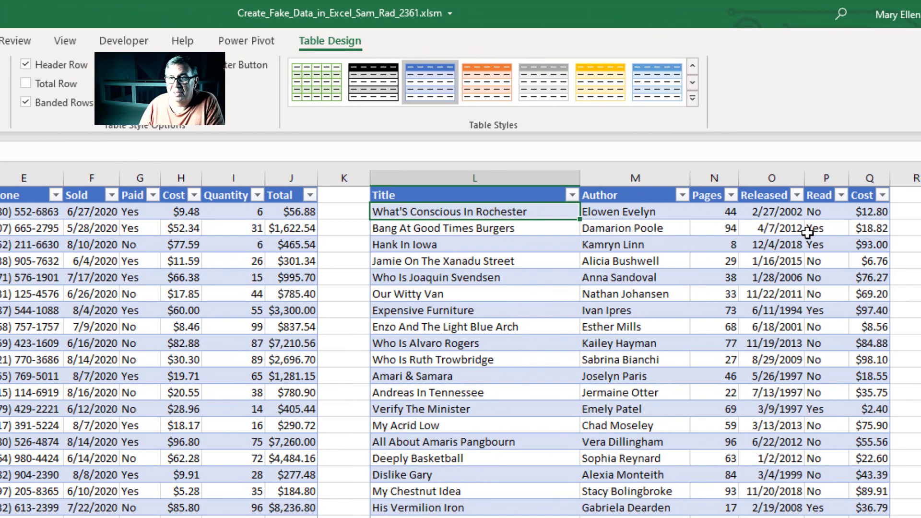
Insert a generated People table at S1 and review its columns, including Email and Married.
key("ctrl+Right")
key("Right")
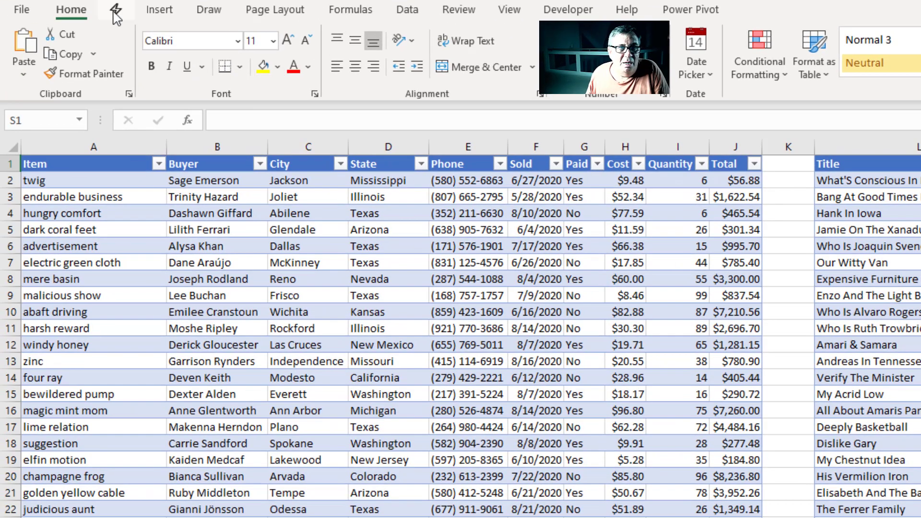
left_click(115, 9)
left_click(25, 67)
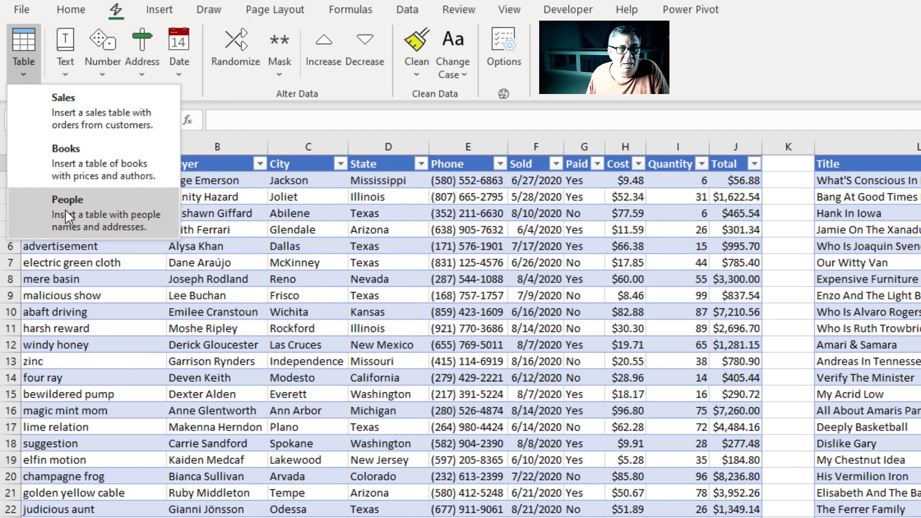
left_click(66, 210)
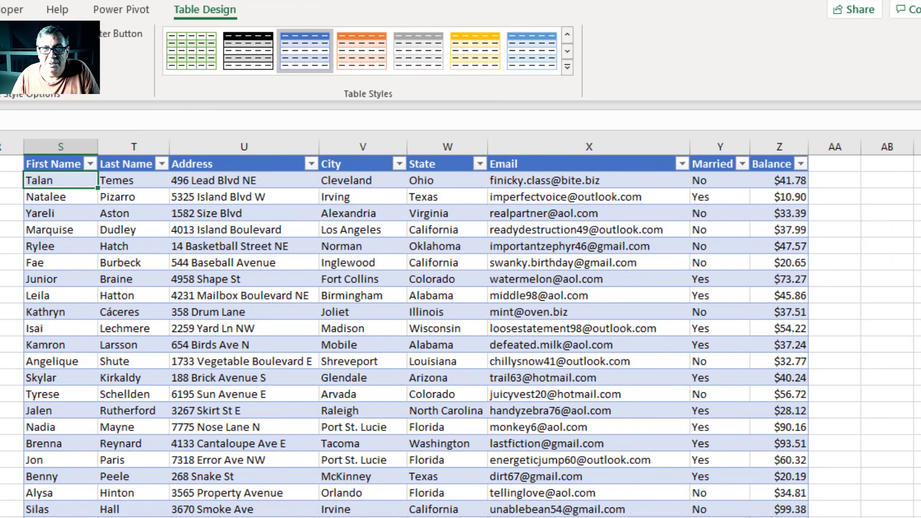
key("Right")
key("Right")
key("Right")
key("Right")
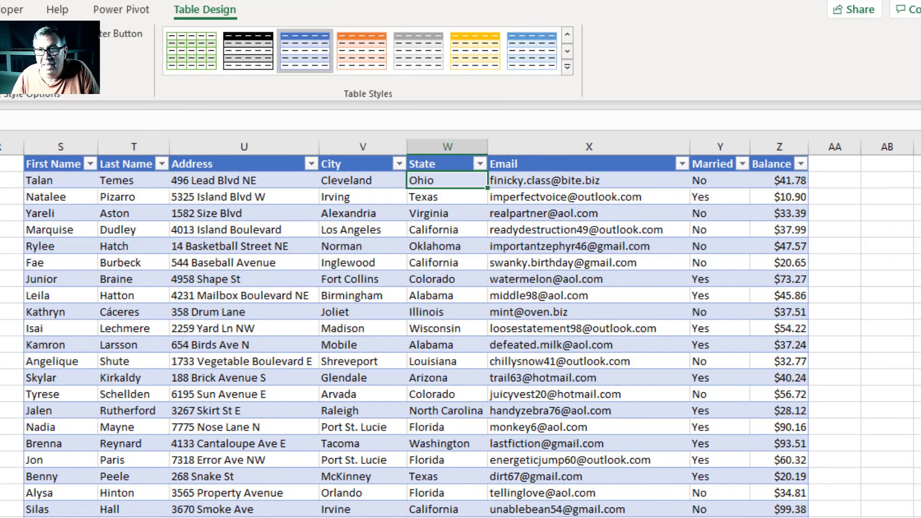
key("Right")
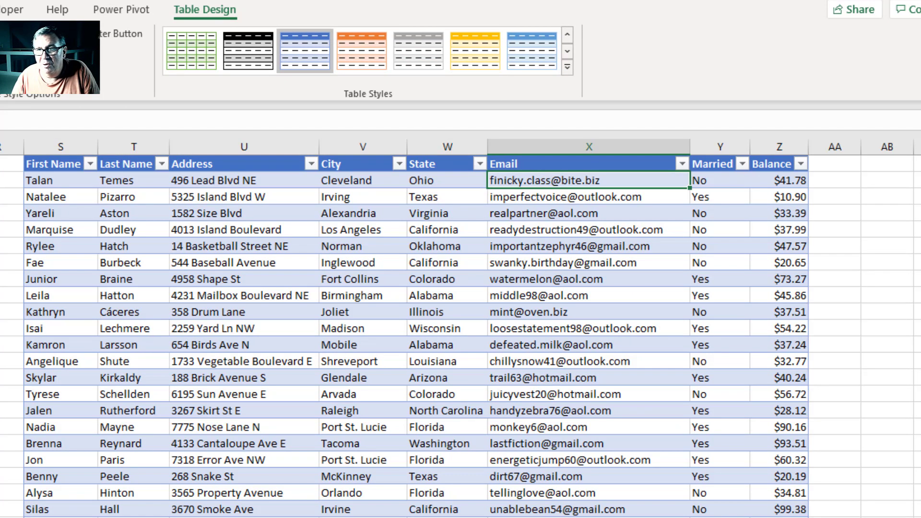
key("Right")
key("Right")
key("Right")
key("Right")
key("Right")
key("Right")
key("Right")
key("Right")
key("Right")
key("Right")
key("Right")
key("Right")
key("Right")
key("Left")
key("Left")
key("Left")
key("Left")
key("Left")
key("Left")
key("Left")
key("Left")
key("Left")
key("Right")
key("Left")
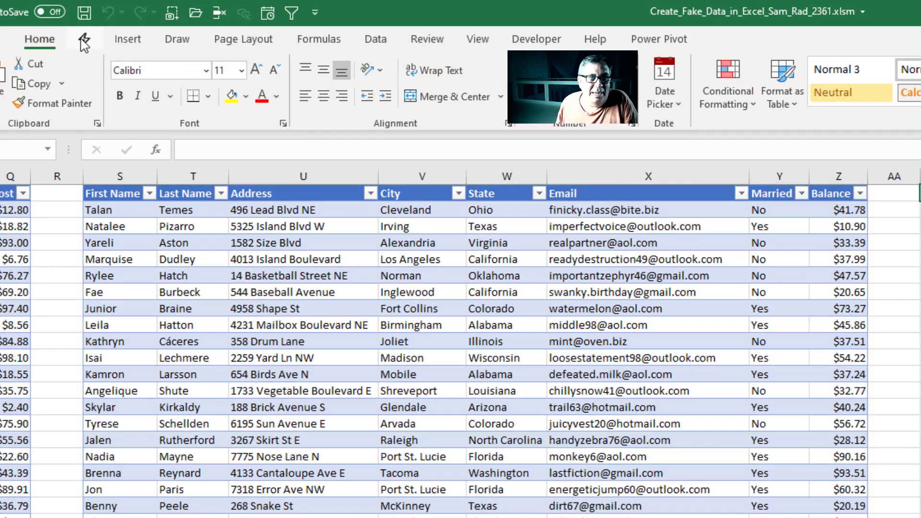
Insert another generated Sales table starting at column AB.
left_click(116, 40)
left_click(23, 81)
left_click(59, 131)
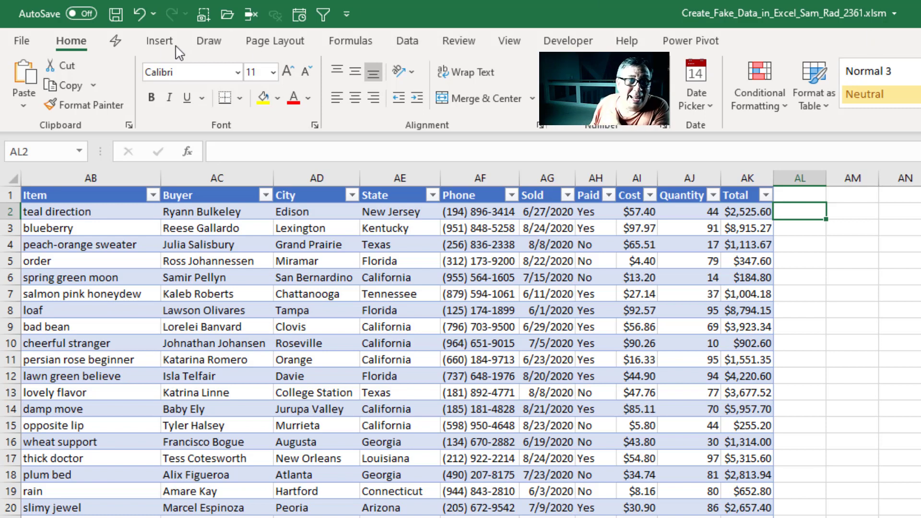
Fill columns AL, AM and AN with generated full names, email addresses and company names.
left_click(115, 41)
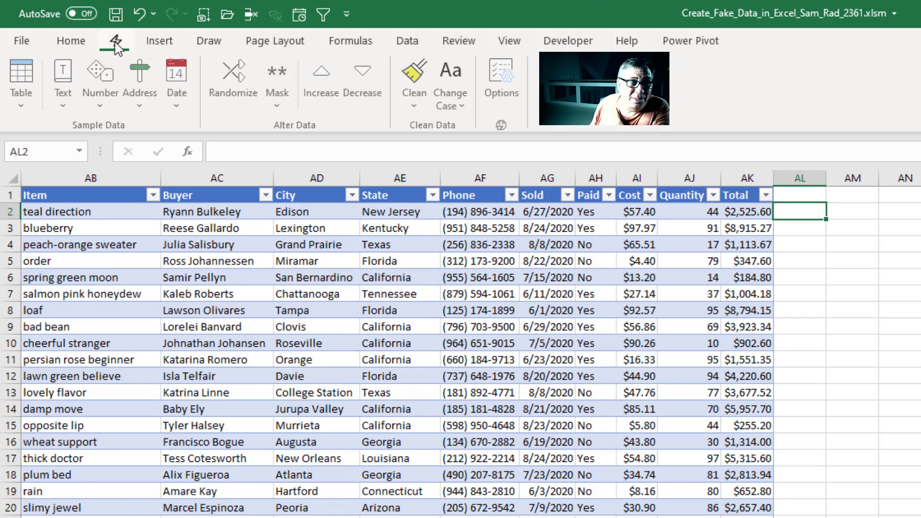
left_click(74, 106)
left_click(87, 133)
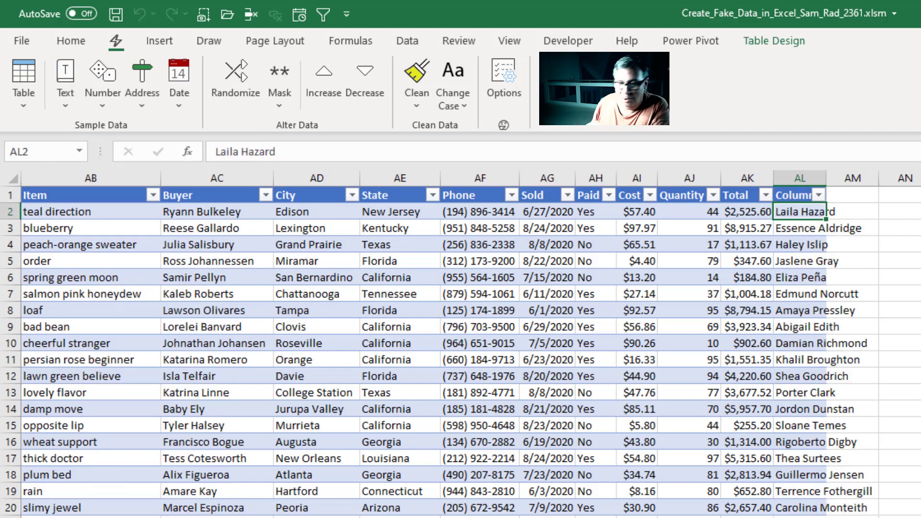
key("Right")
left_click(65, 81)
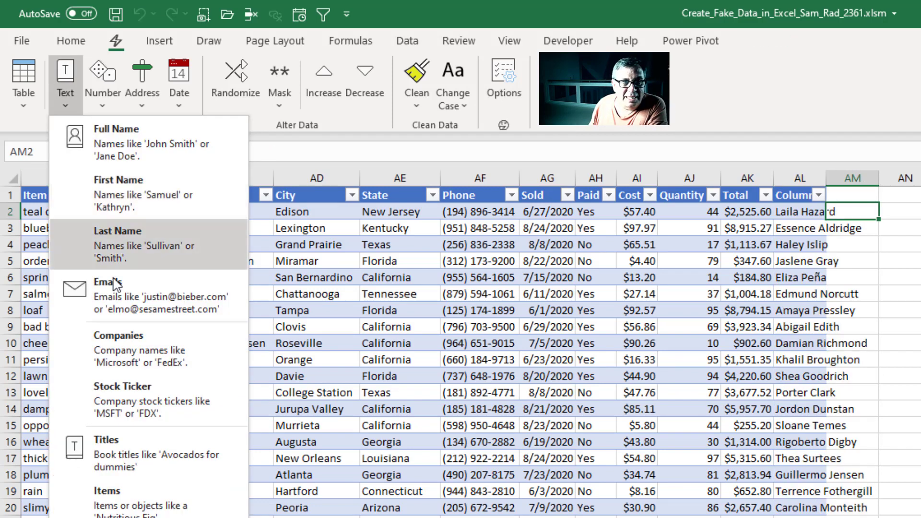
left_click(113, 287)
key("Right")
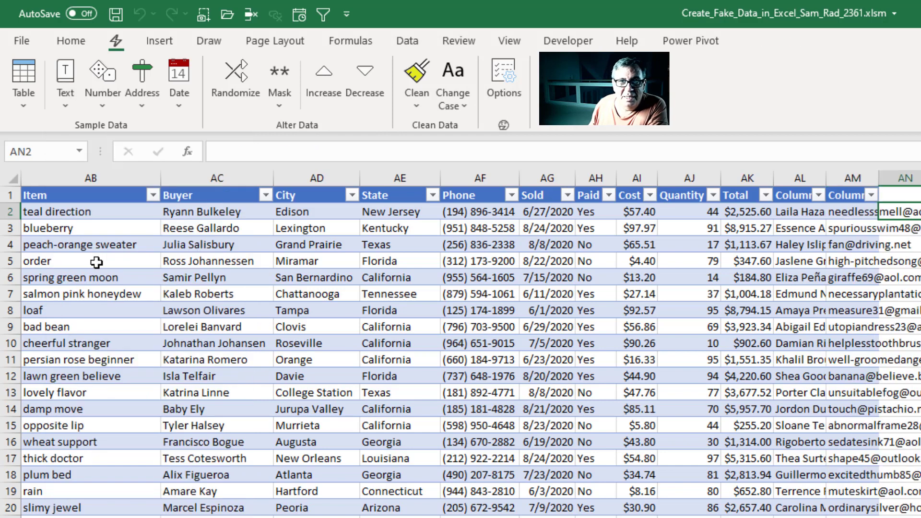
left_click(62, 100)
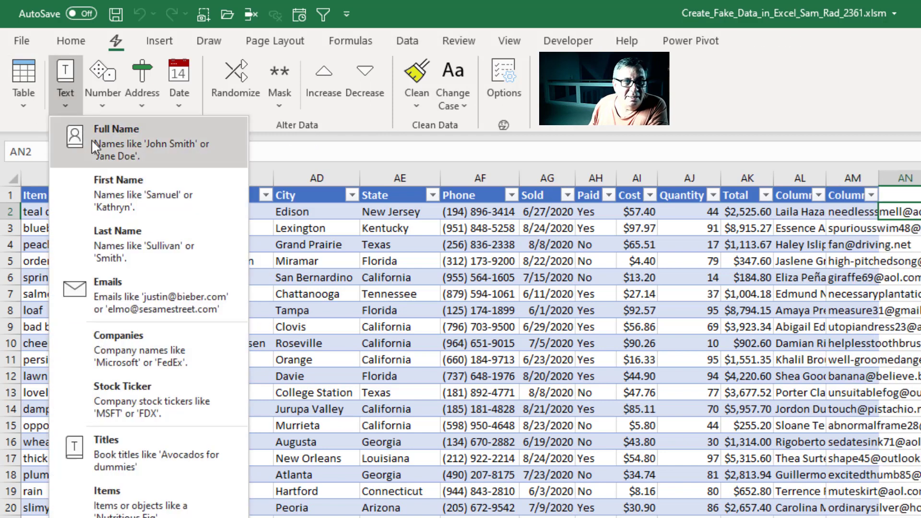
left_click(140, 341)
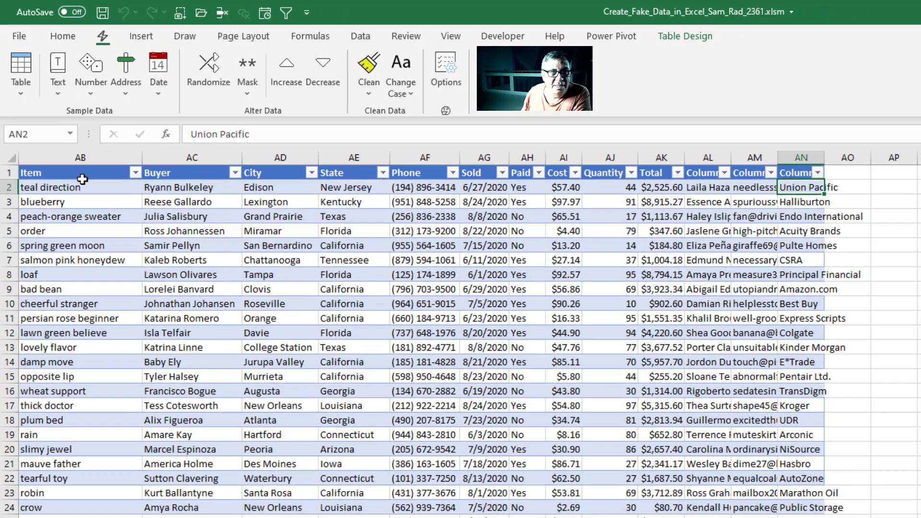
Fill columns AO, AP and AQ with generated items, colours and Yes/No values.
key("Right")
left_click(58, 91)
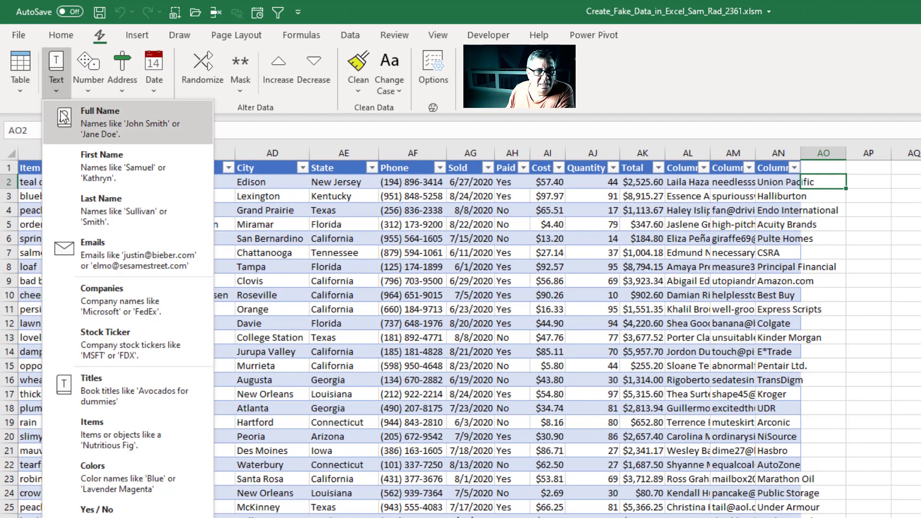
left_click(125, 436)
key("Right")
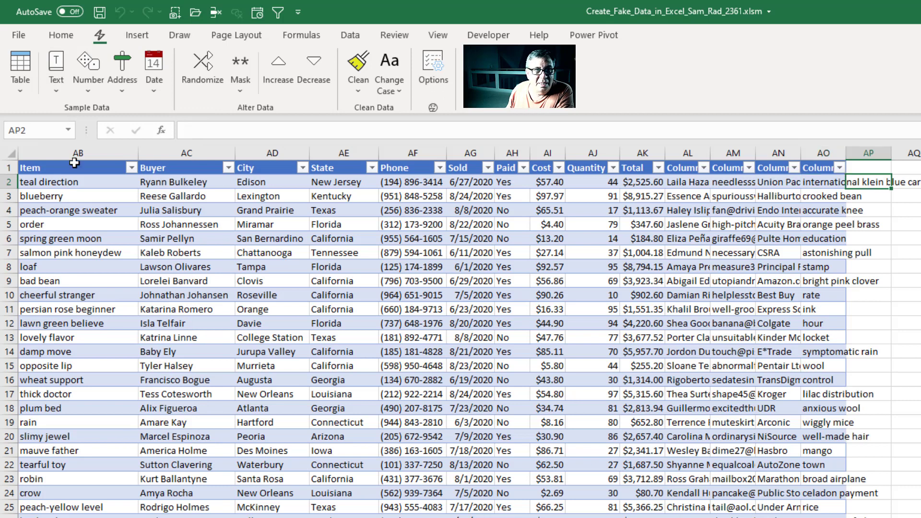
left_click(56, 89)
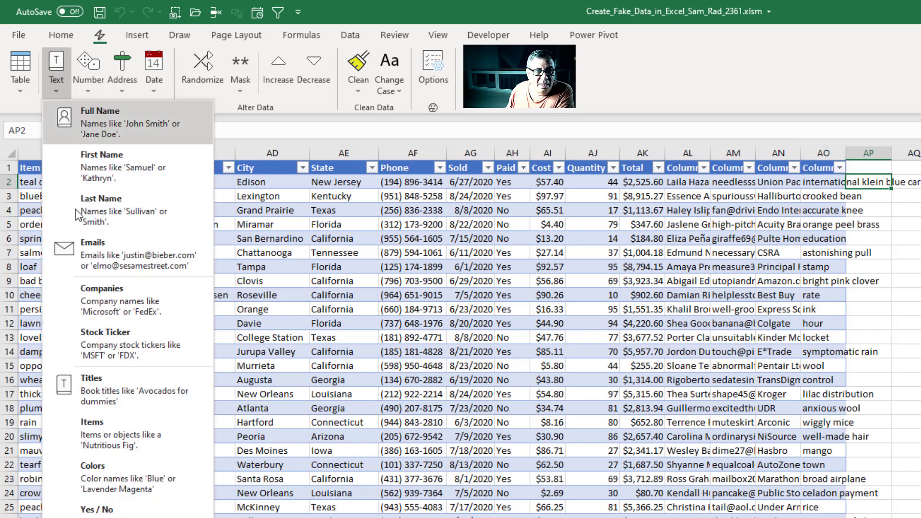
left_click(131, 482)
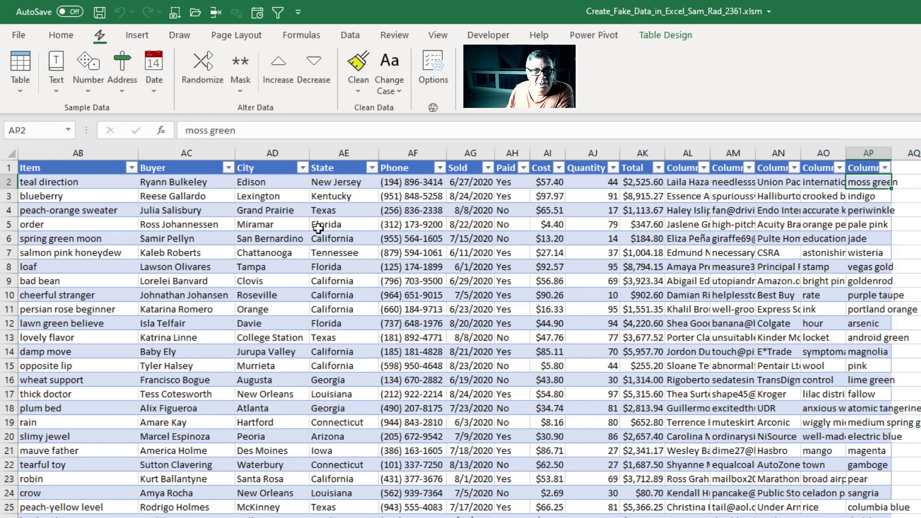
key("Right")
left_click(56, 90)
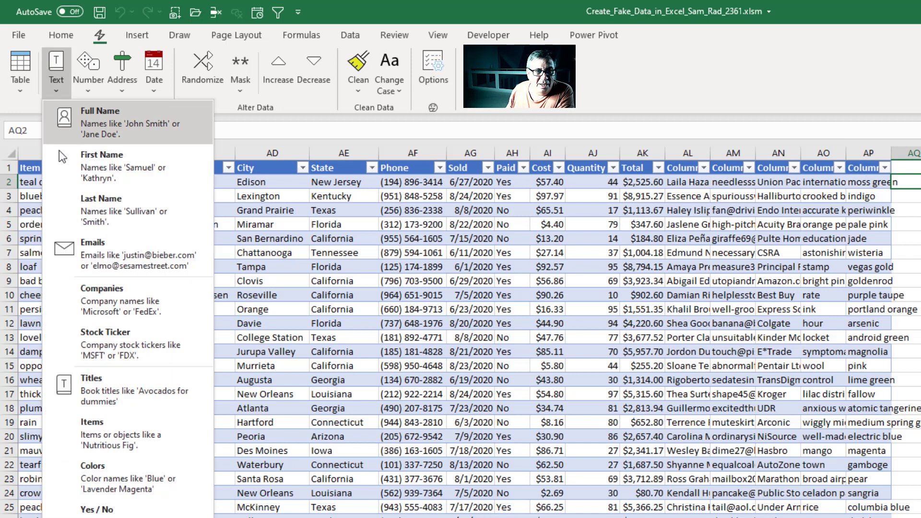
left_click(119, 509)
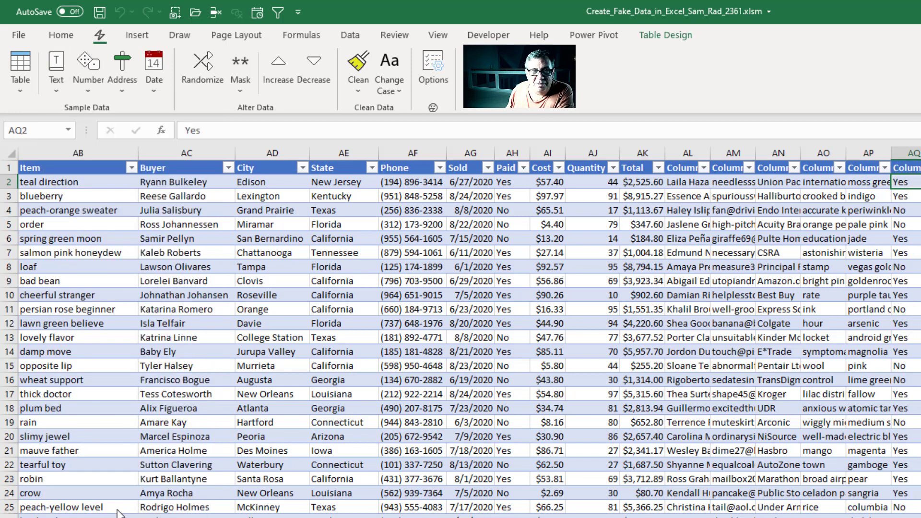
Fill column AR with random city names from the Address data.
key("Right")
left_click(87, 91)
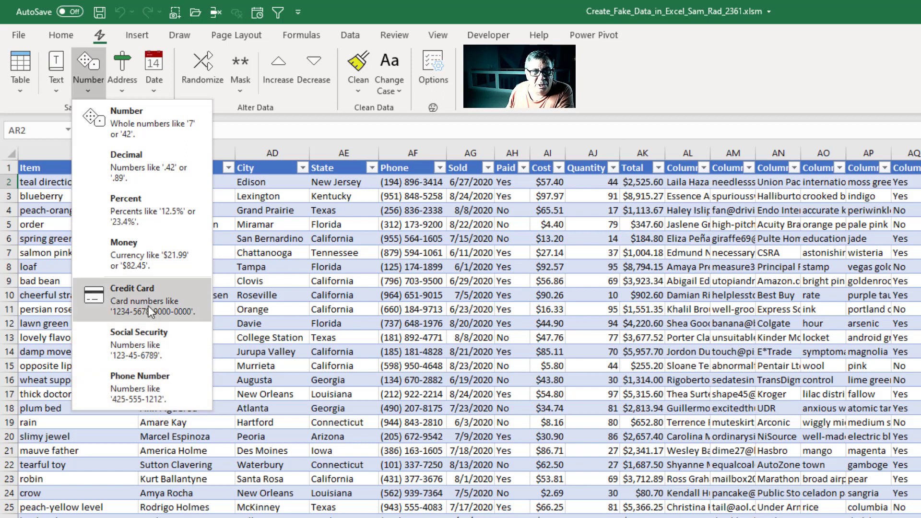
left_click(124, 88)
left_click(123, 88)
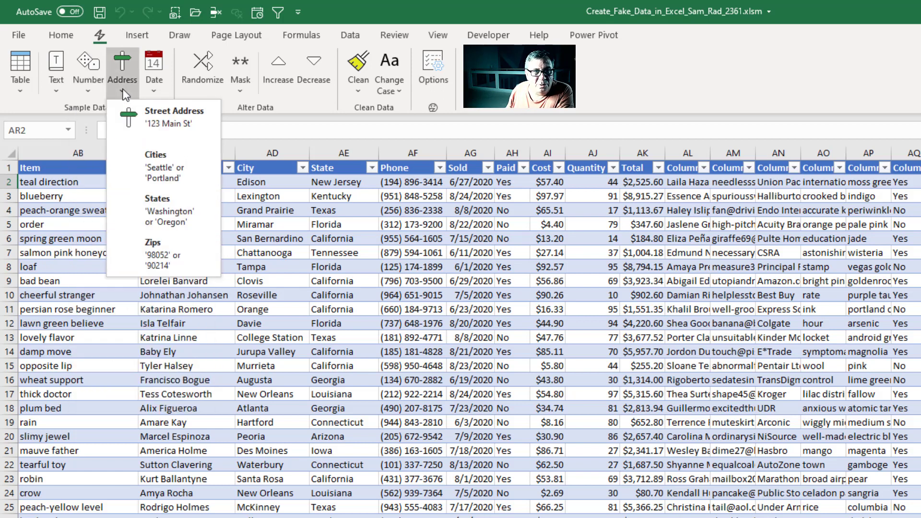
left_click(154, 160)
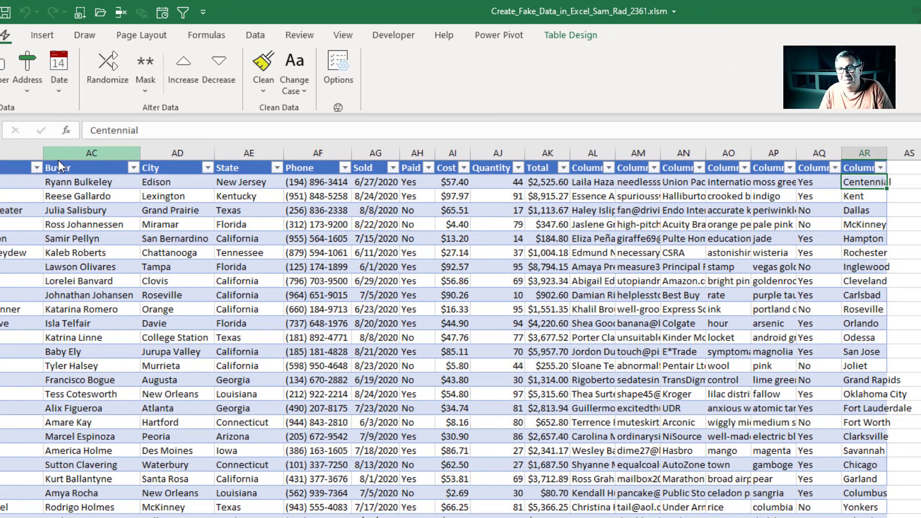
Fill column AS with random state names, leaving the Date options unused.
key("Right")
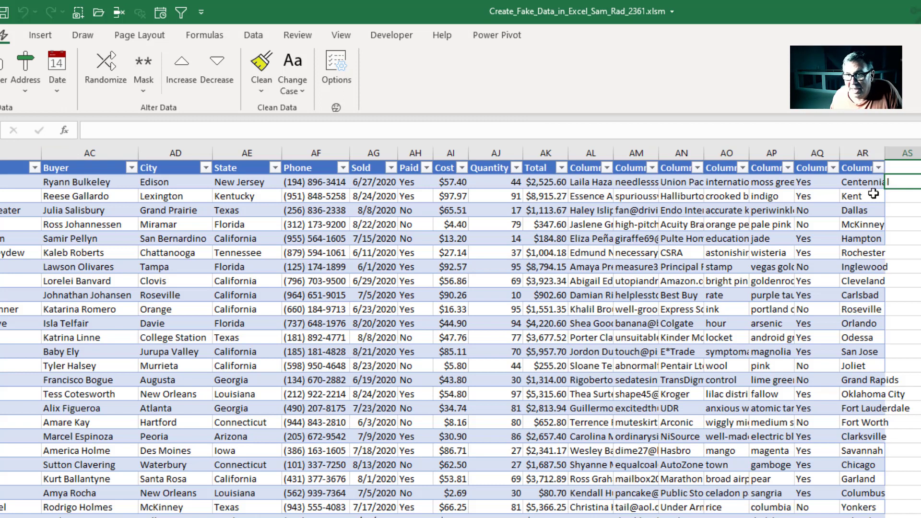
left_click(22, 90)
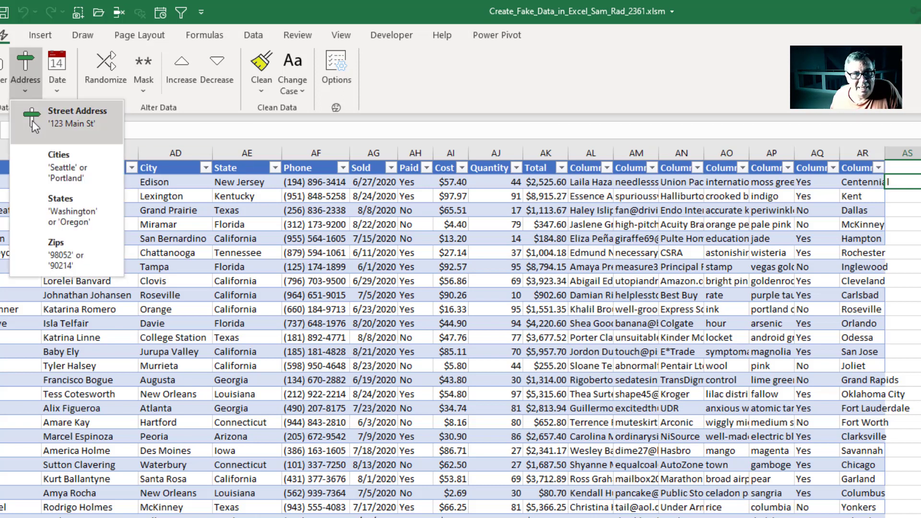
left_click(53, 198)
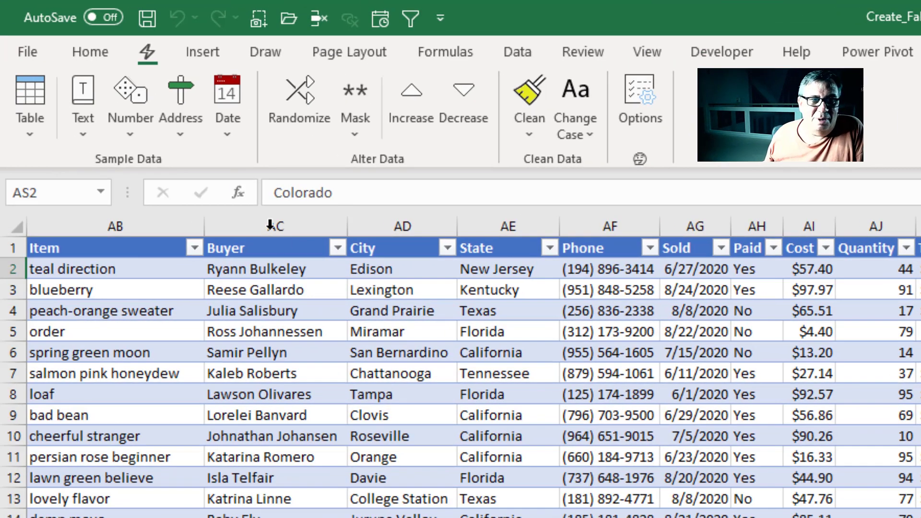
left_click(229, 138)
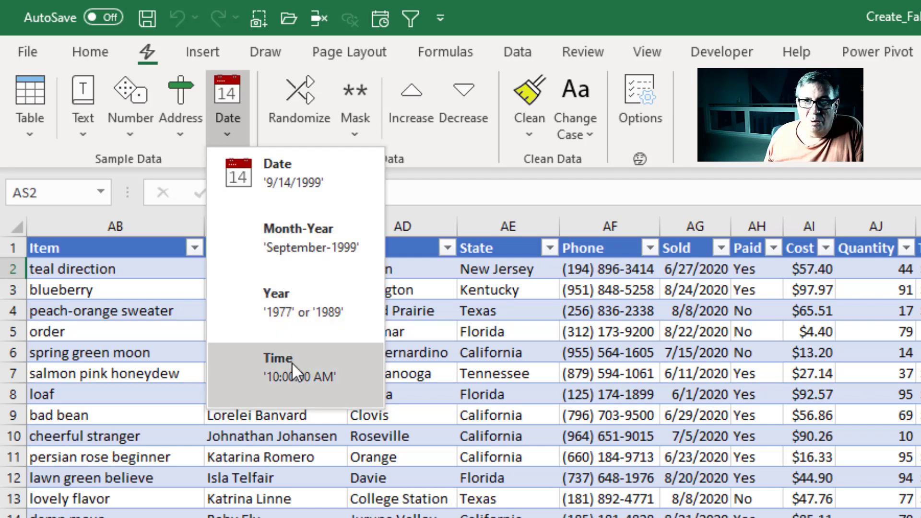
left_click(542, 13)
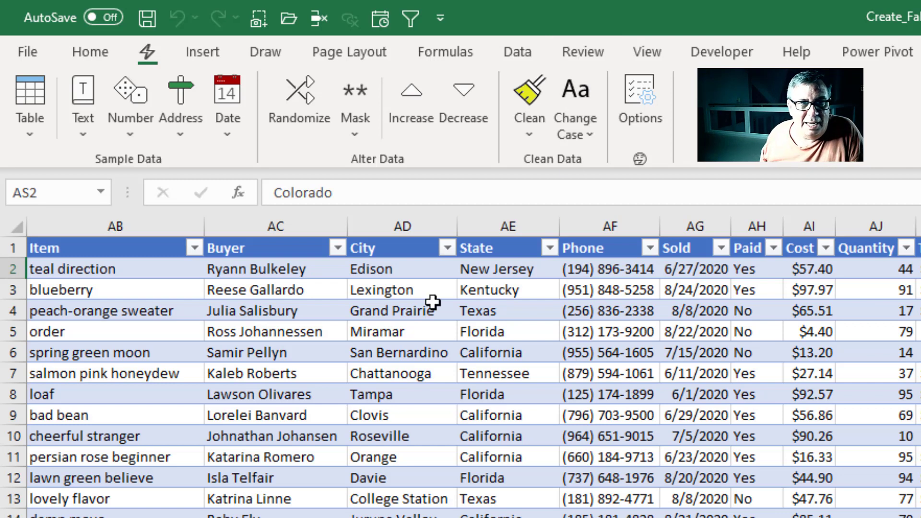
Switch the Buyer column to upper case, then lower case, then proper case.
left_click(272, 270)
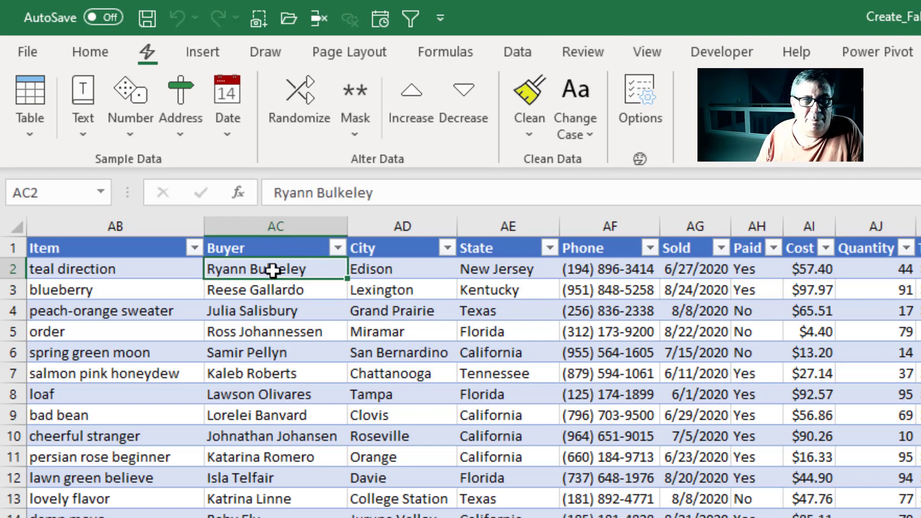
key("ctrl+space")
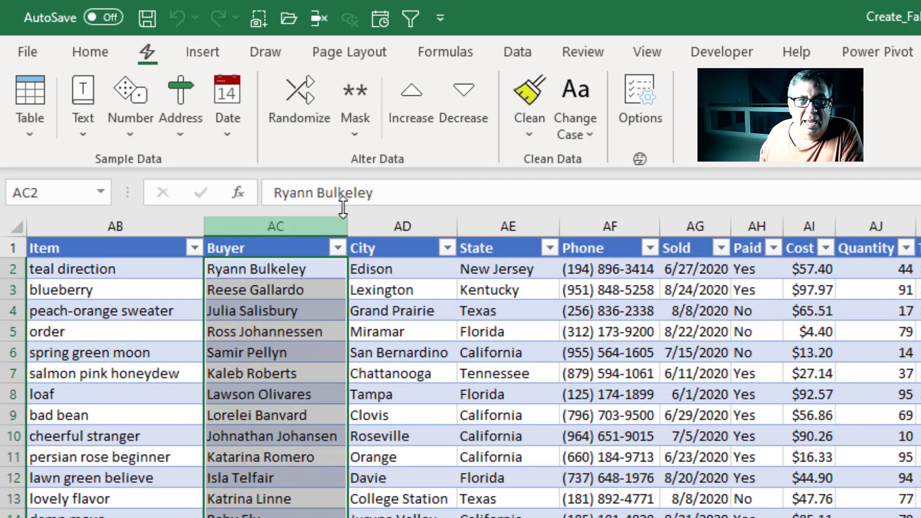
left_click(573, 126)
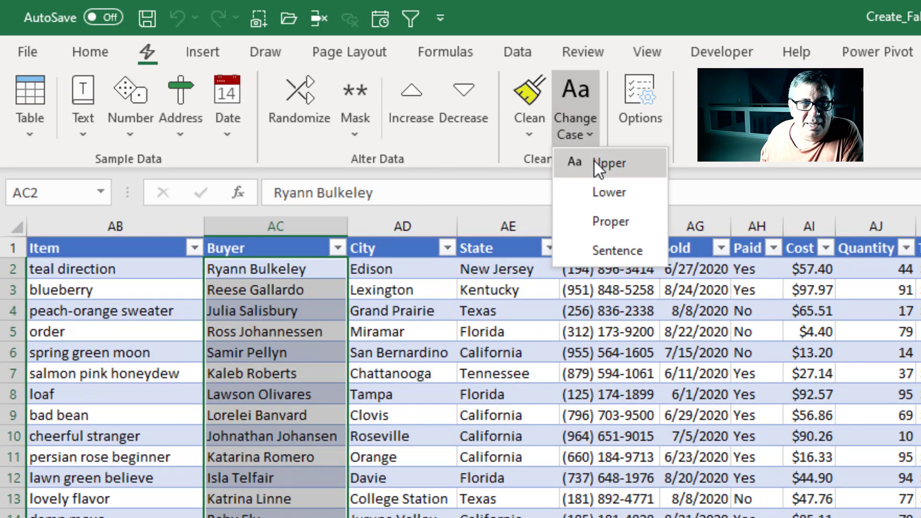
left_click(594, 160)
left_click(582, 134)
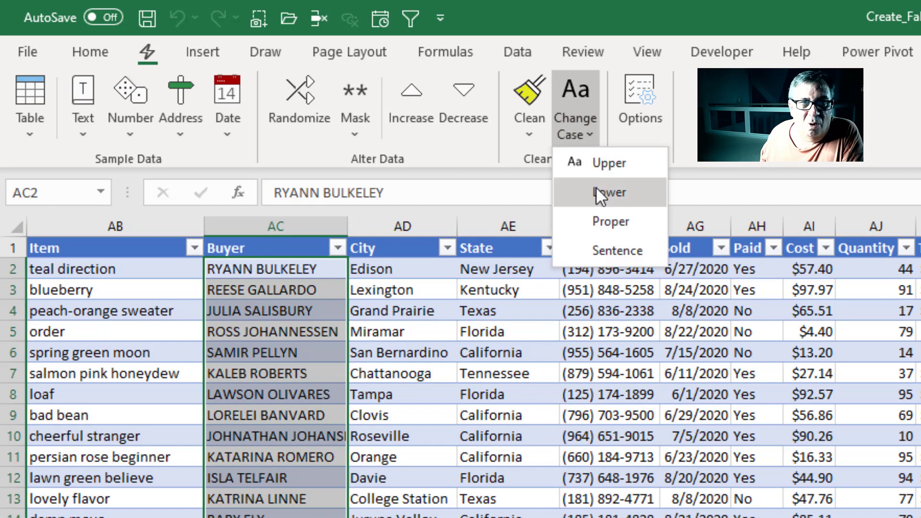
left_click(597, 191)
left_click(585, 137)
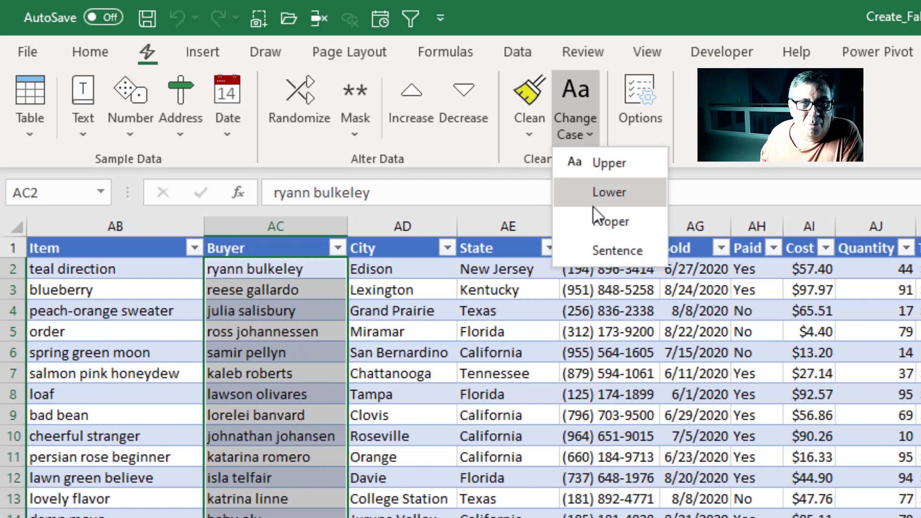
left_click(594, 220)
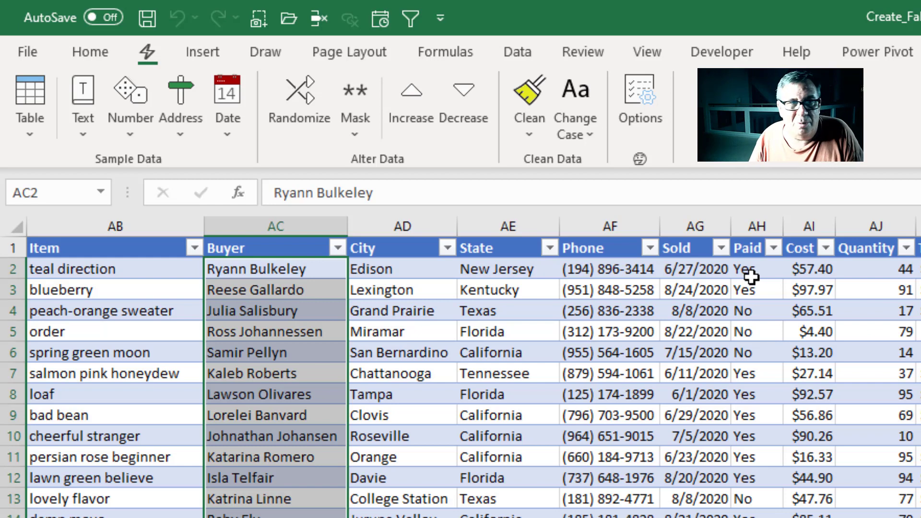
Convert the book Title column in the Books table to sentence case.
key("Left")
key("ctrl+Left")
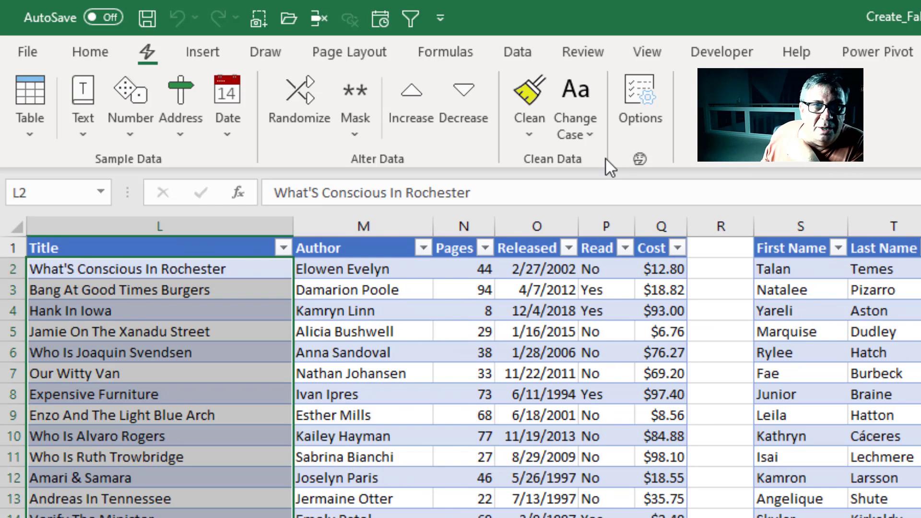
left_click(594, 138)
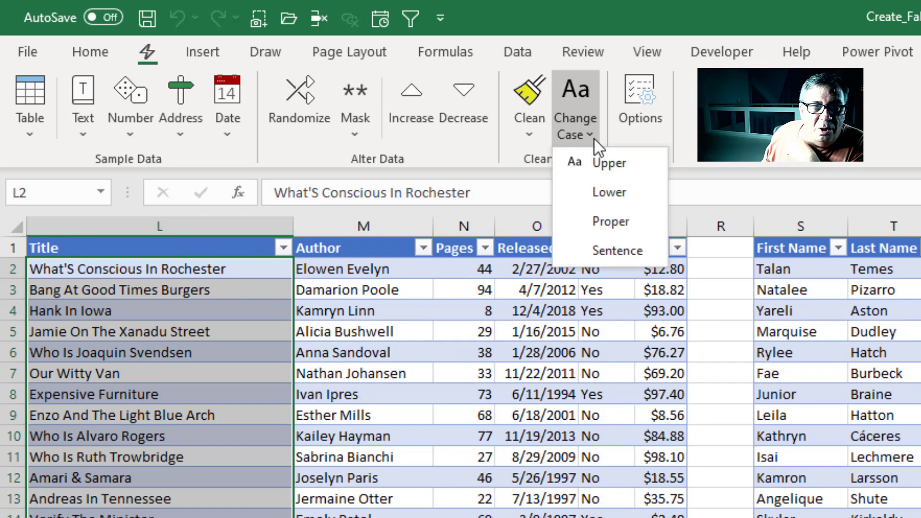
left_click(618, 251)
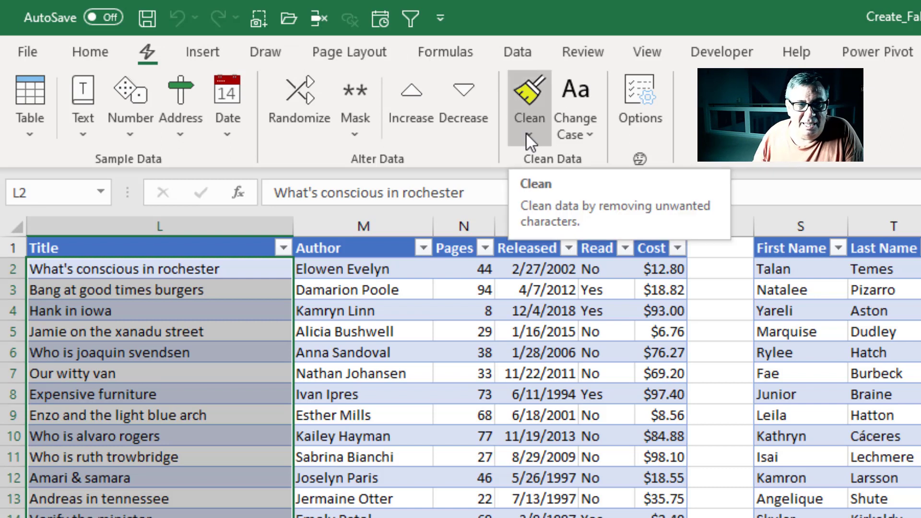
On the non-breaking spaces sheet, clean non-printing characters from cells B2:B6.
key("ctrl+Page_Down")
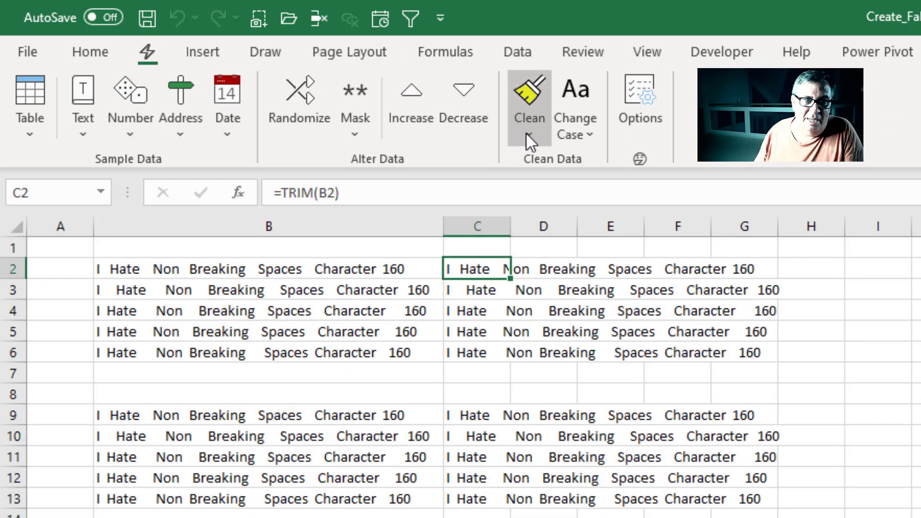
left_click(108, 275)
key("ctrl+shift+Down")
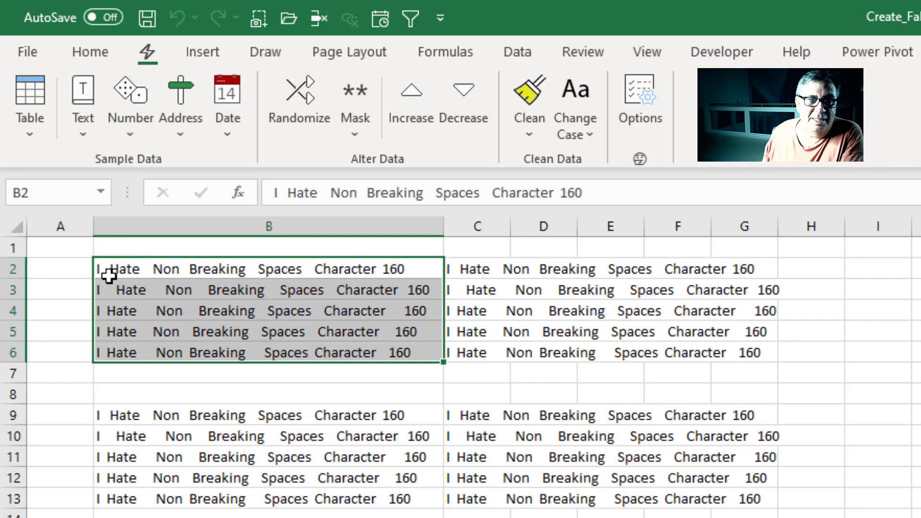
left_click(534, 138)
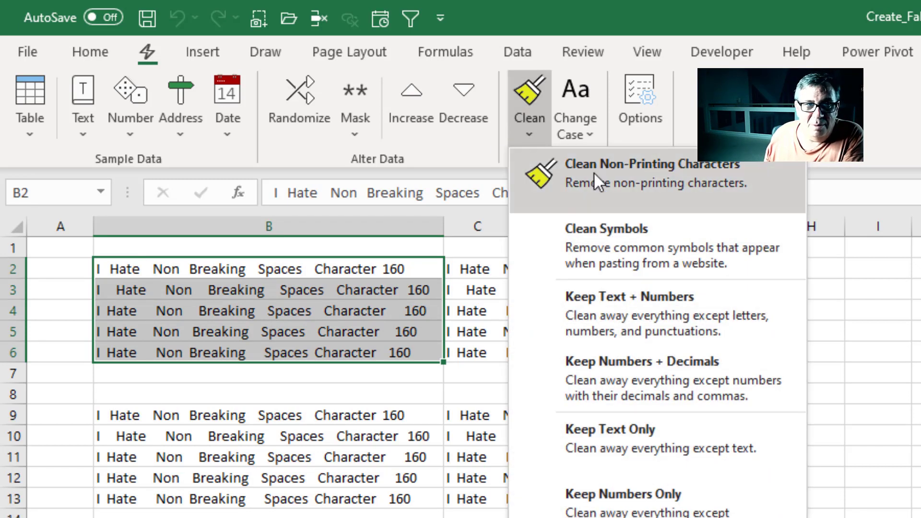
left_click(594, 173)
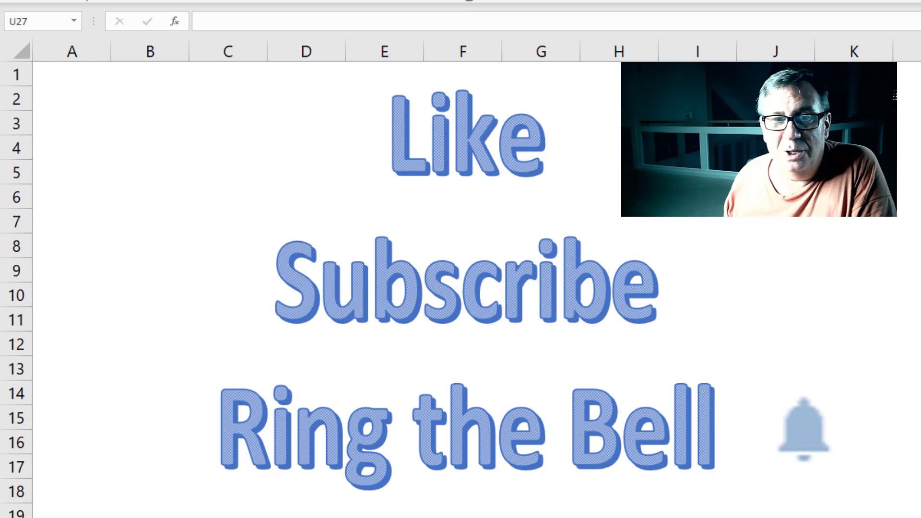
Go to the next sheet, which holds the closing credits.
key("ctrl+Page_Down")
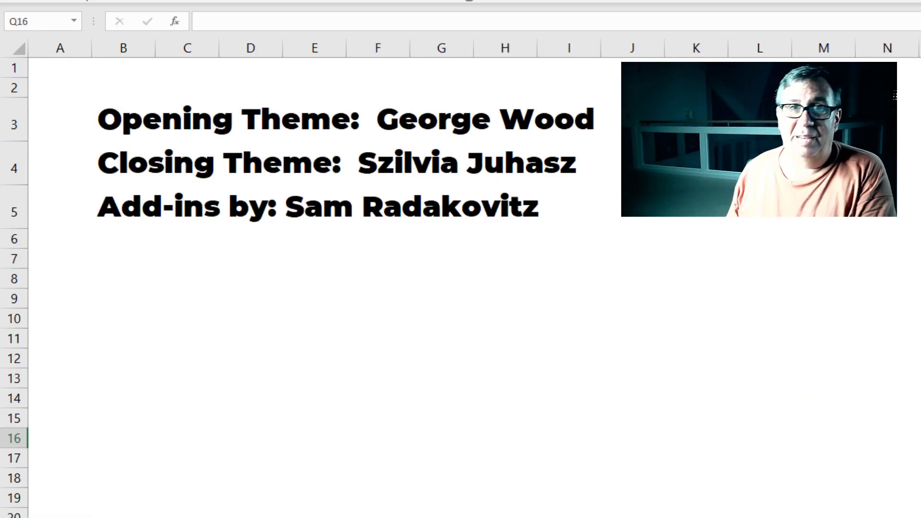